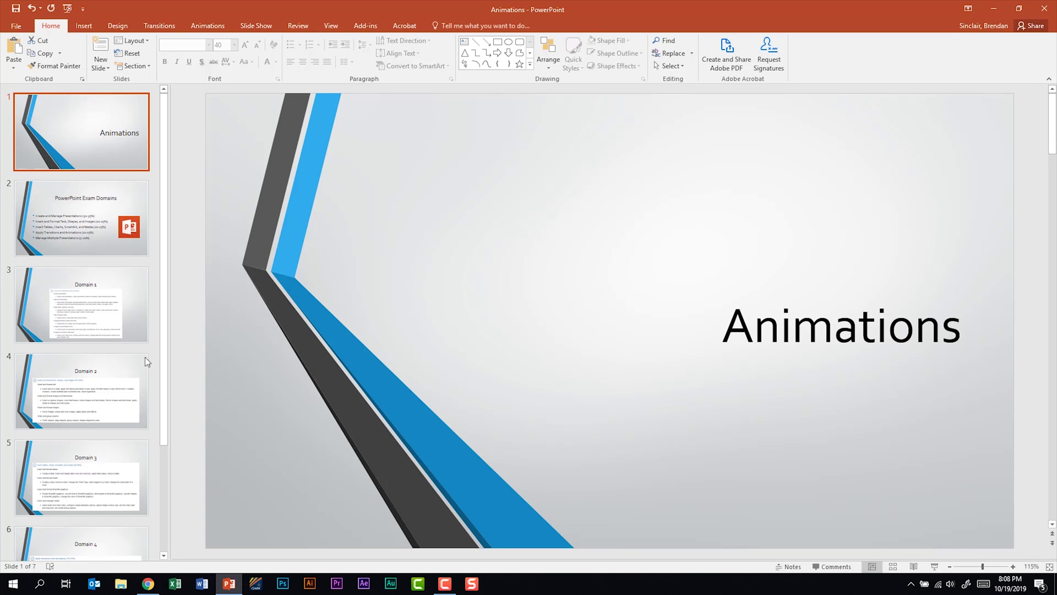
Show slide 2, 'PowerPoint Exam Domains', with the Animations ribbon ready.
left_click(74, 235)
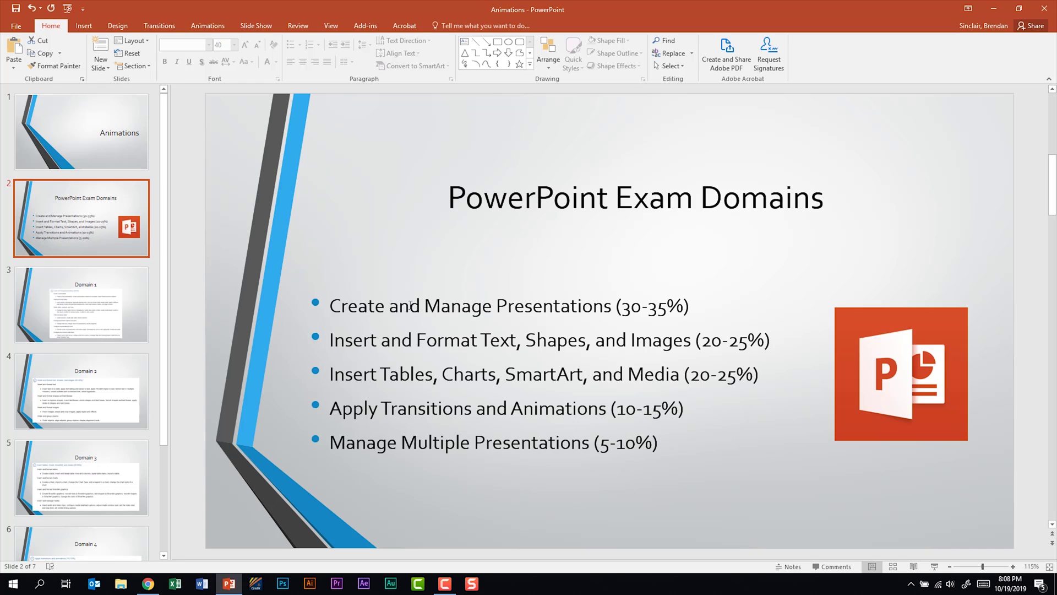
left_click(217, 31)
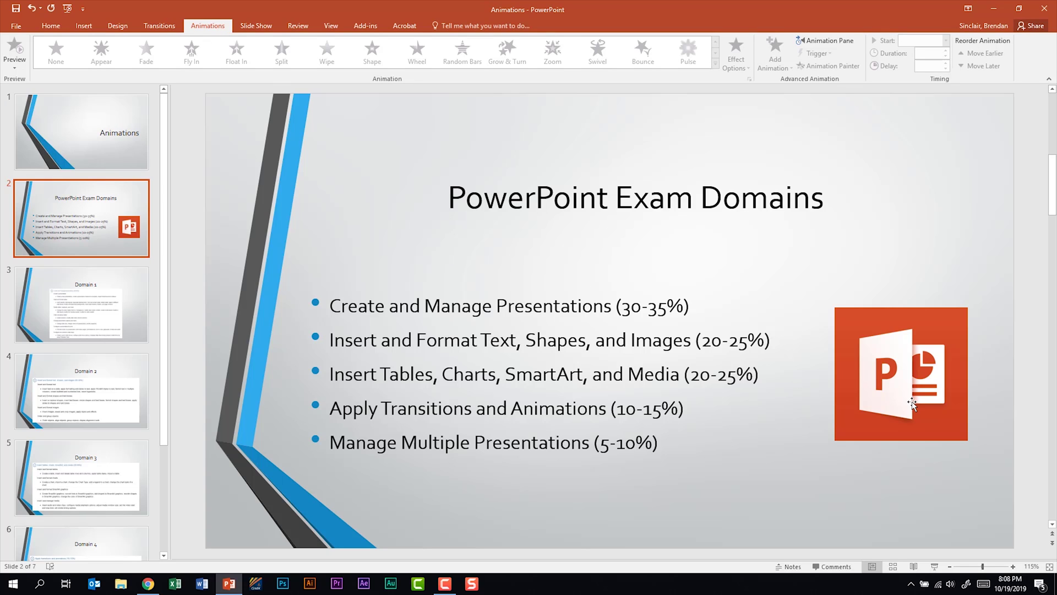
Select the PowerPoint logo picture and apply Fly In from the full Entrance effects gallery.
left_click(912, 403)
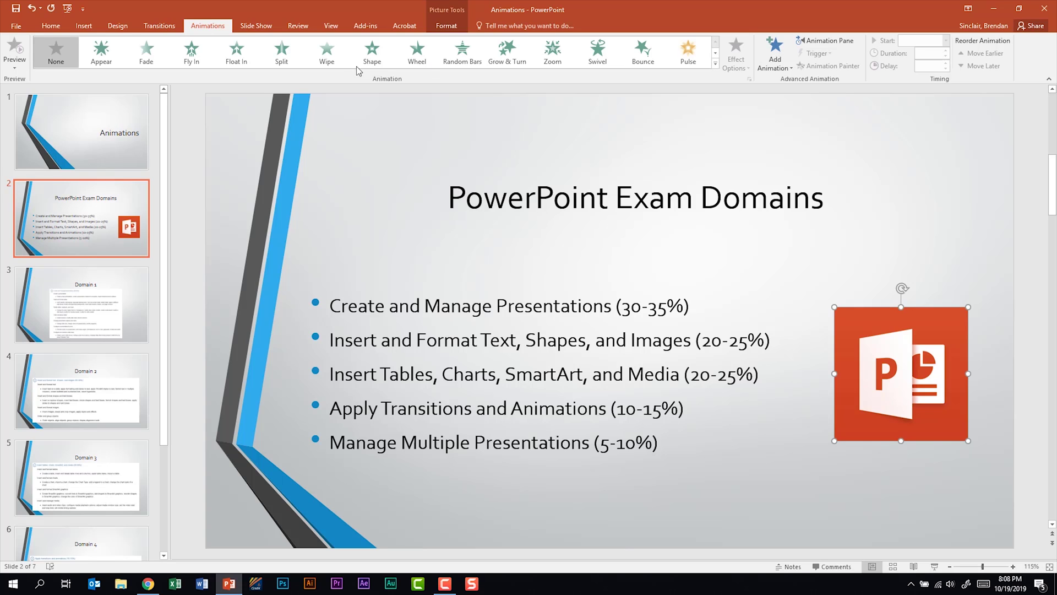
left_click(714, 66)
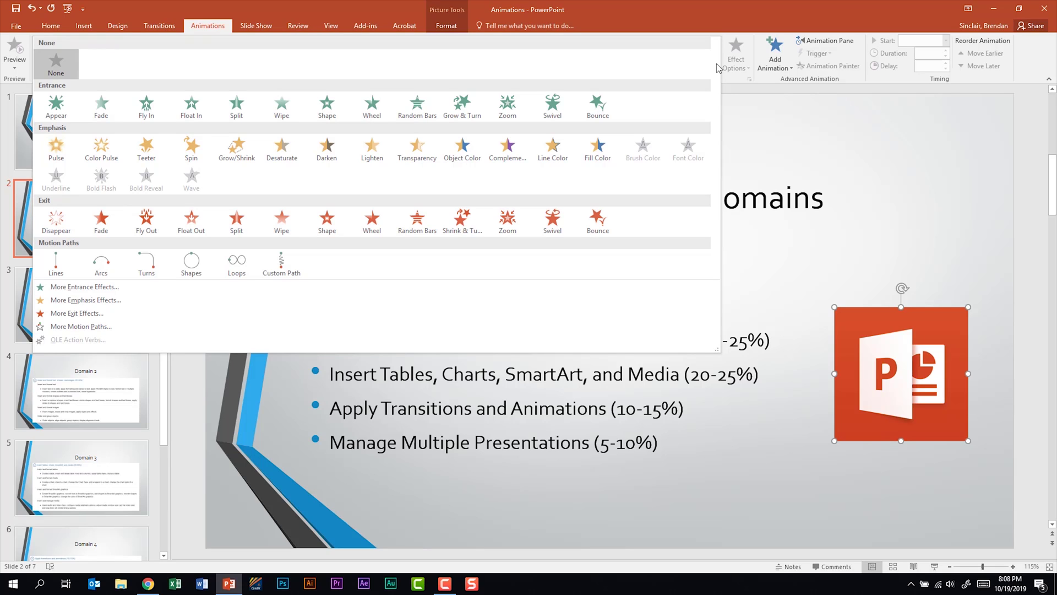
left_click(146, 104)
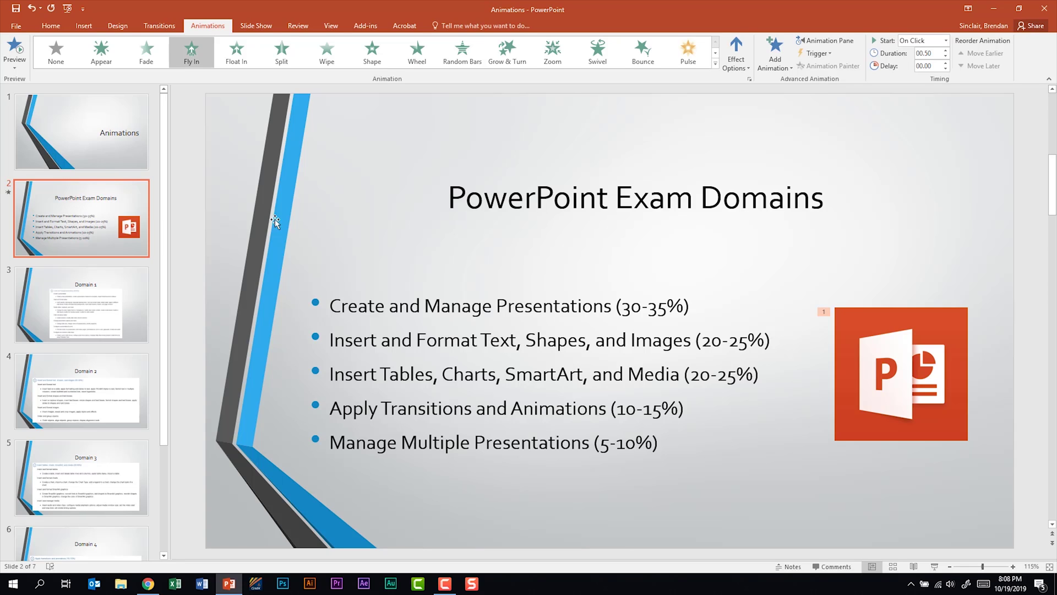
Preview the logo animation and change its Fly In direction to From Left.
left_click(15, 47)
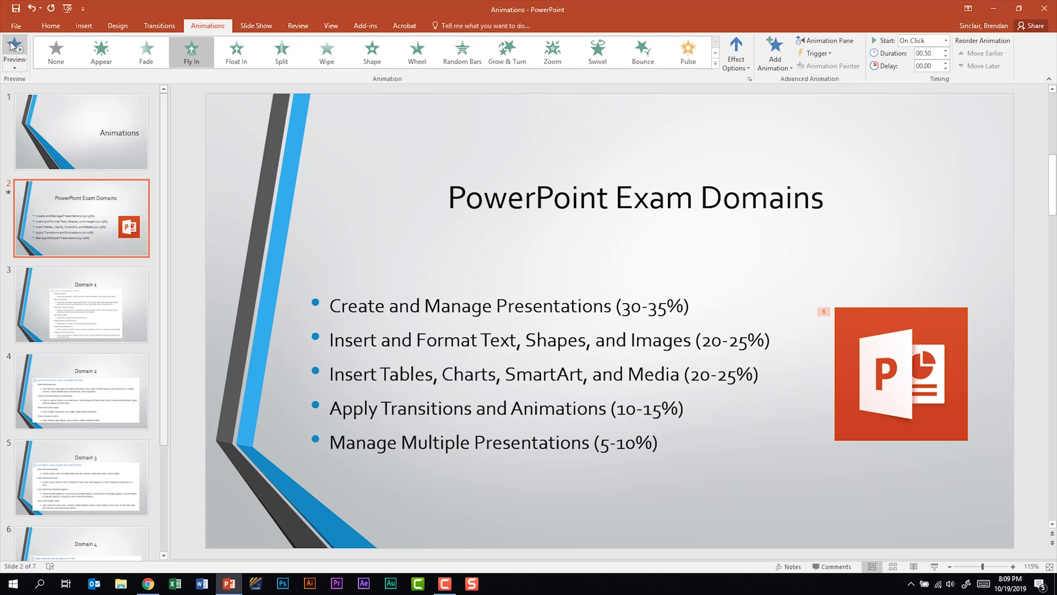
left_click(749, 70)
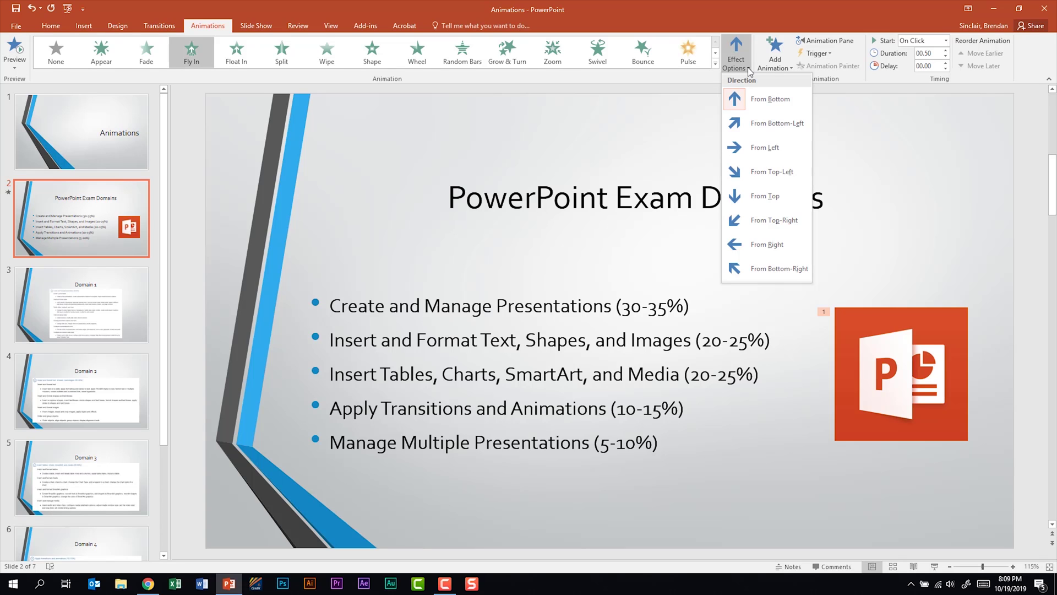
left_click(758, 147)
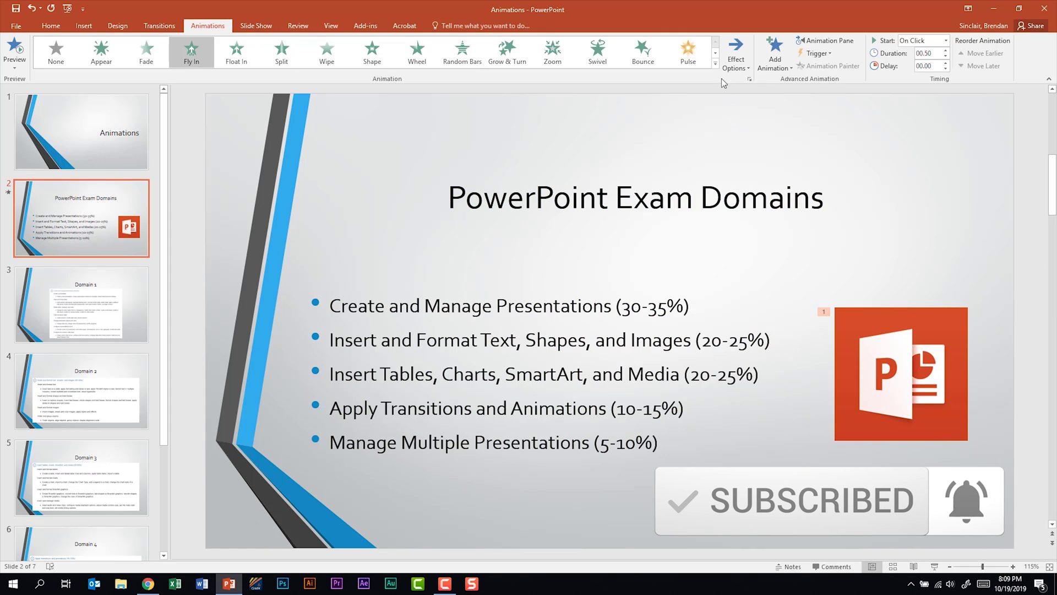
left_click(715, 63)
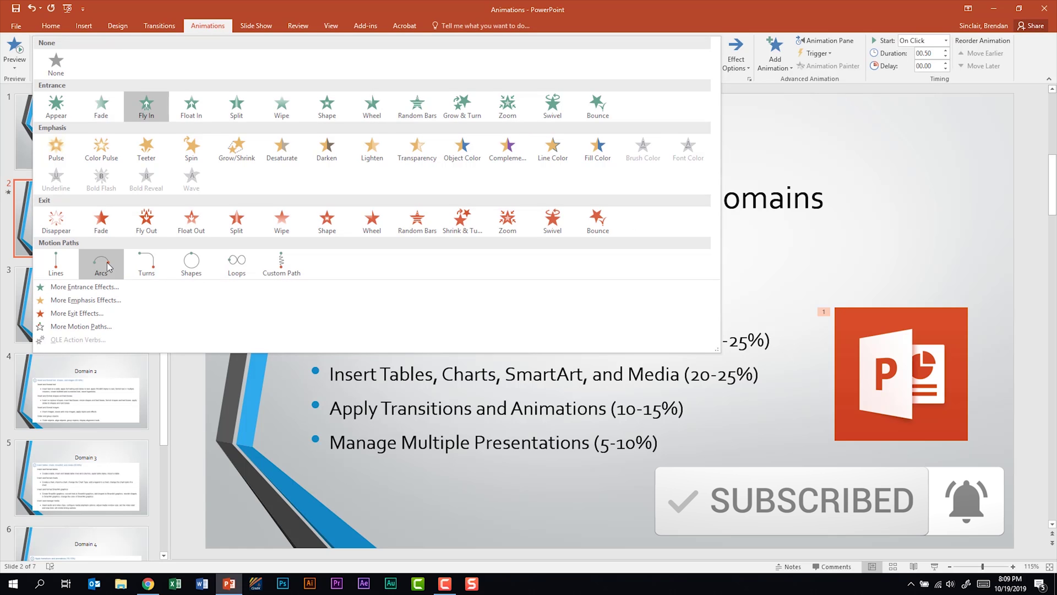
Switch the logo's animation to the Loops motion path, briefly browsing More Motion Paths.
left_click(249, 264)
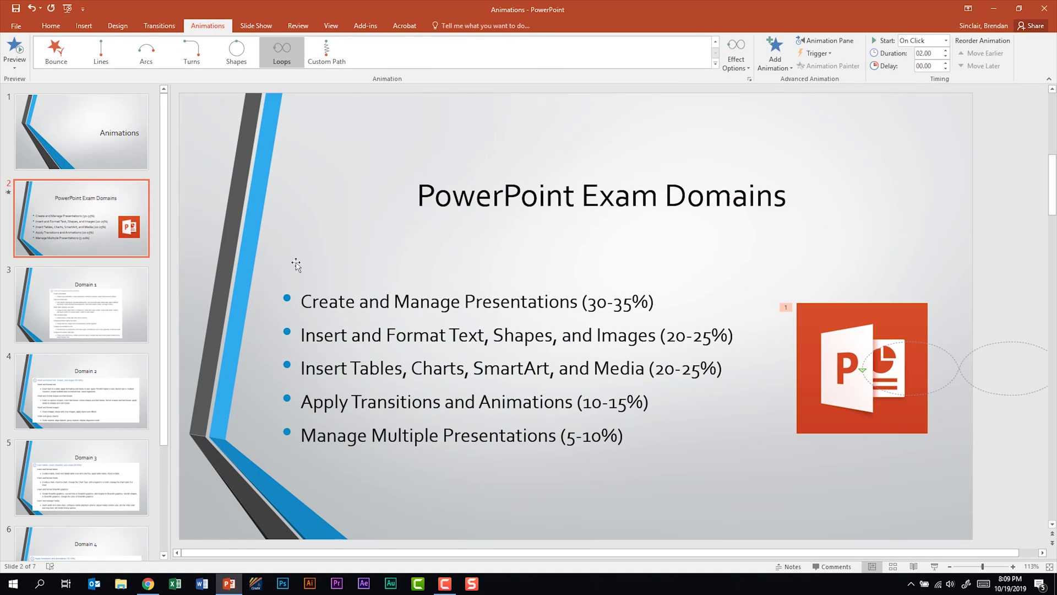
left_click(715, 64)
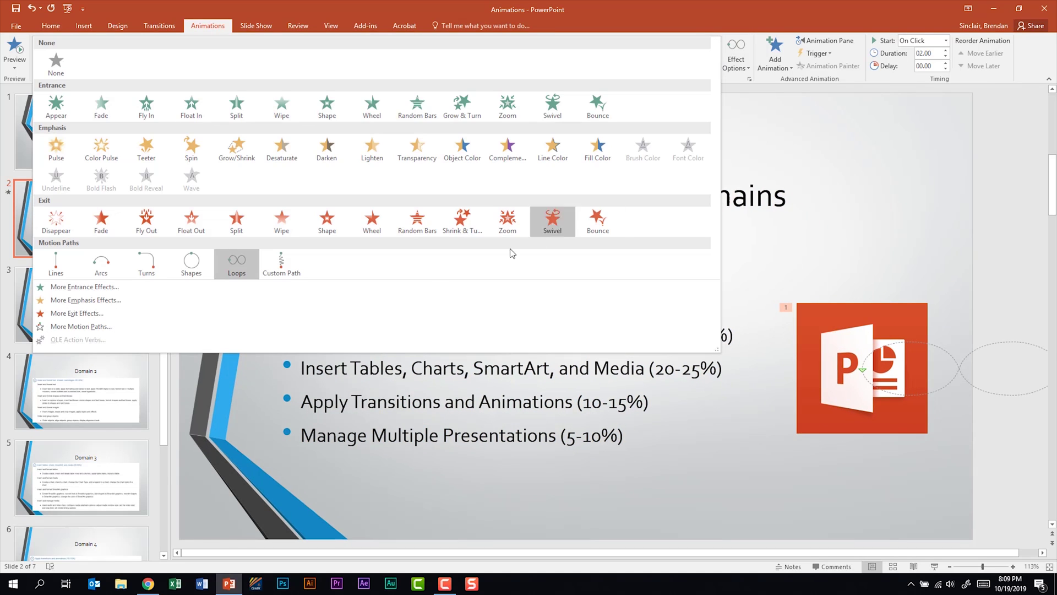
left_click(120, 329)
mouse_move(604, 235)
left_mouse_down()
mouse_move(605, 311)
mouse_move(605, 237)
left_mouse_up()
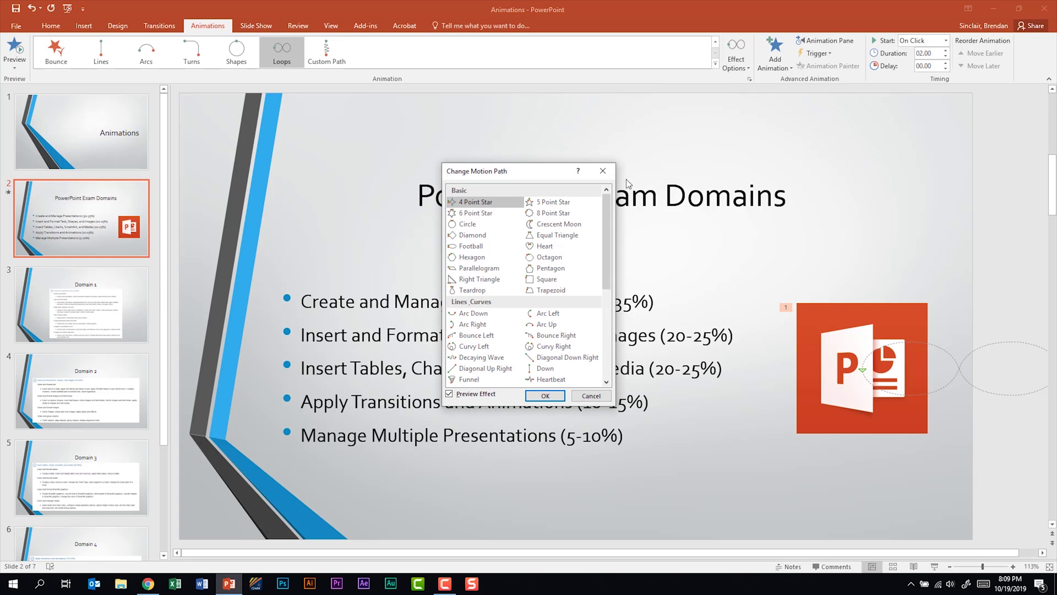
left_click(603, 171)
left_click(715, 70)
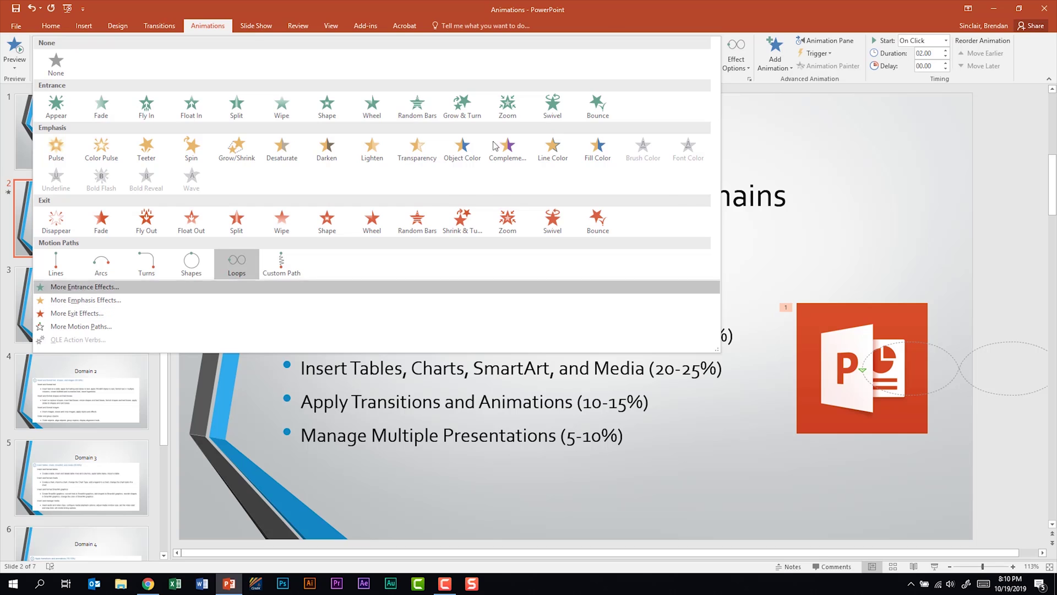
key("Escape")
Apply Grow & Turn to the five-bullet text box, reapplying it after an undo.
left_click(442, 420)
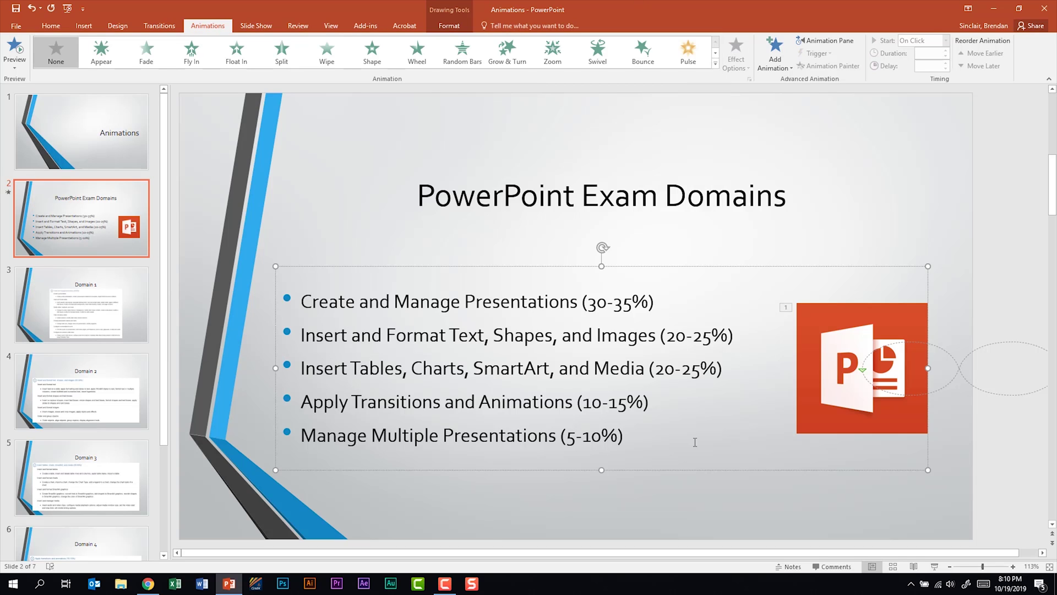
left_click_drag(628, 439, 284, 294)
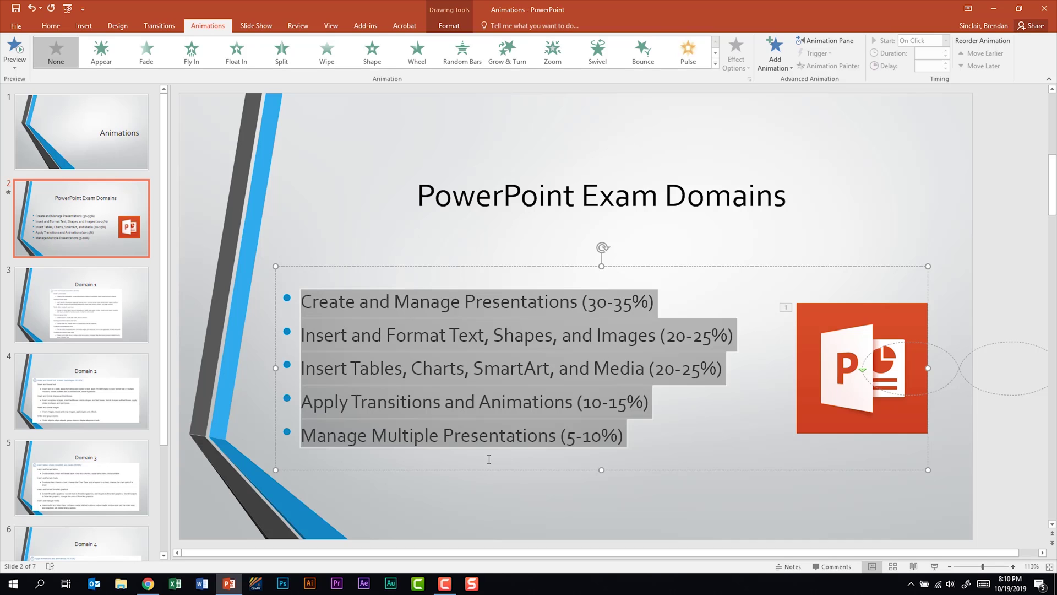
left_click(519, 54)
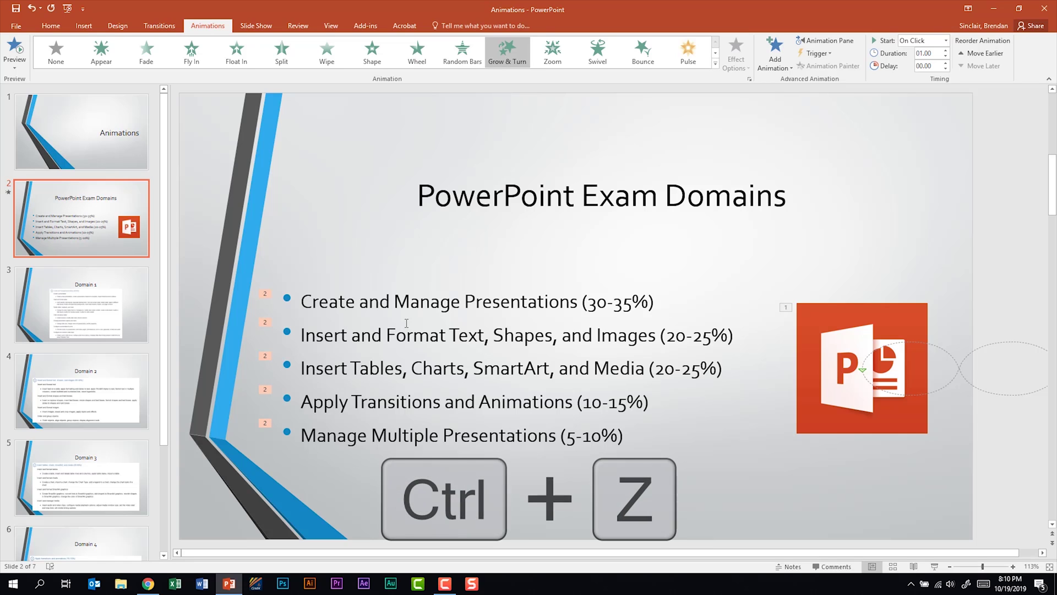
key("ctrl+z")
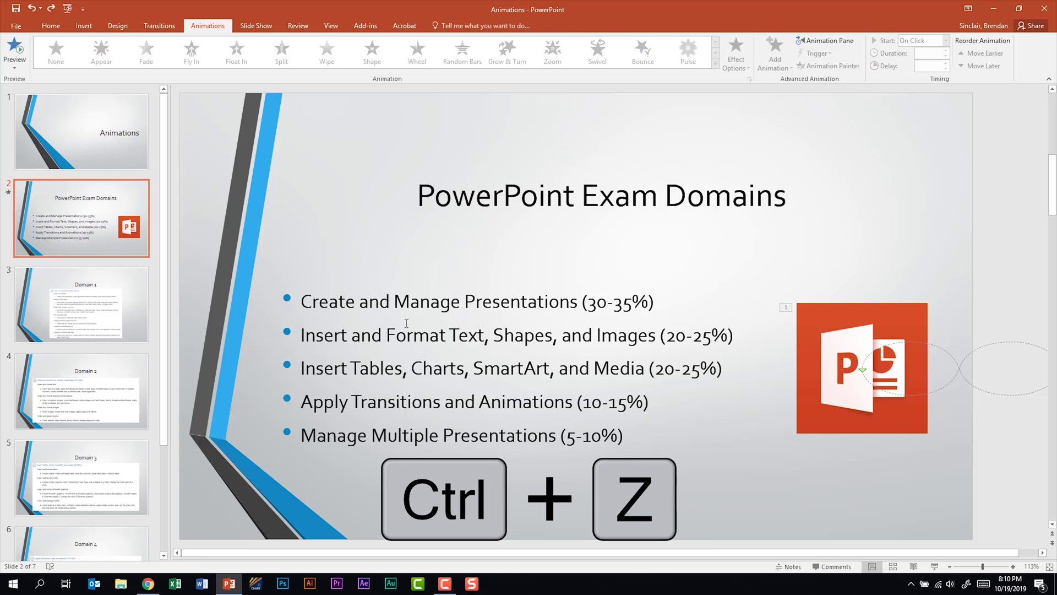
left_click(407, 323)
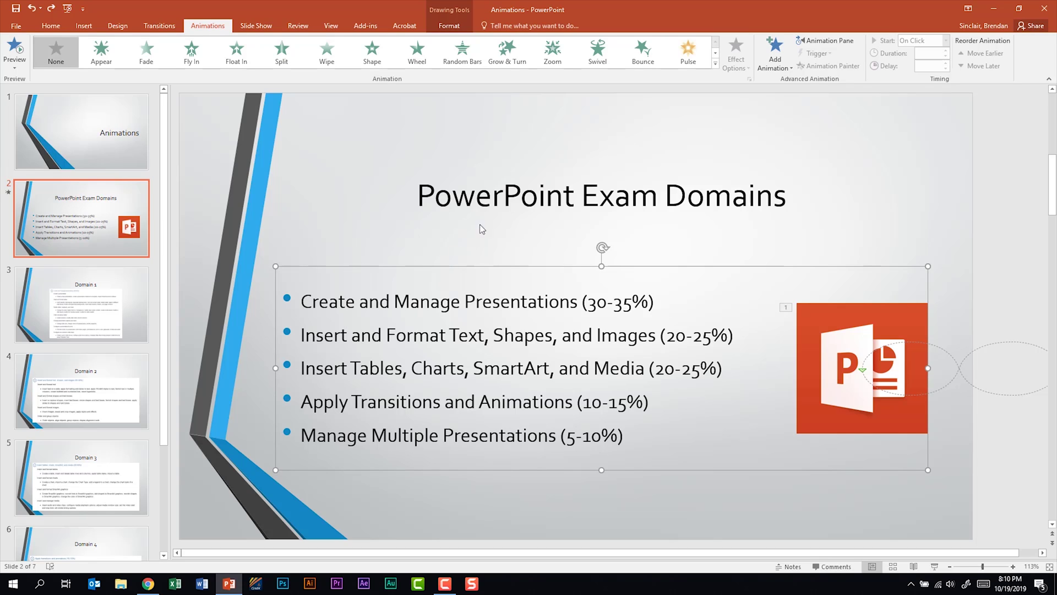
left_click(511, 49)
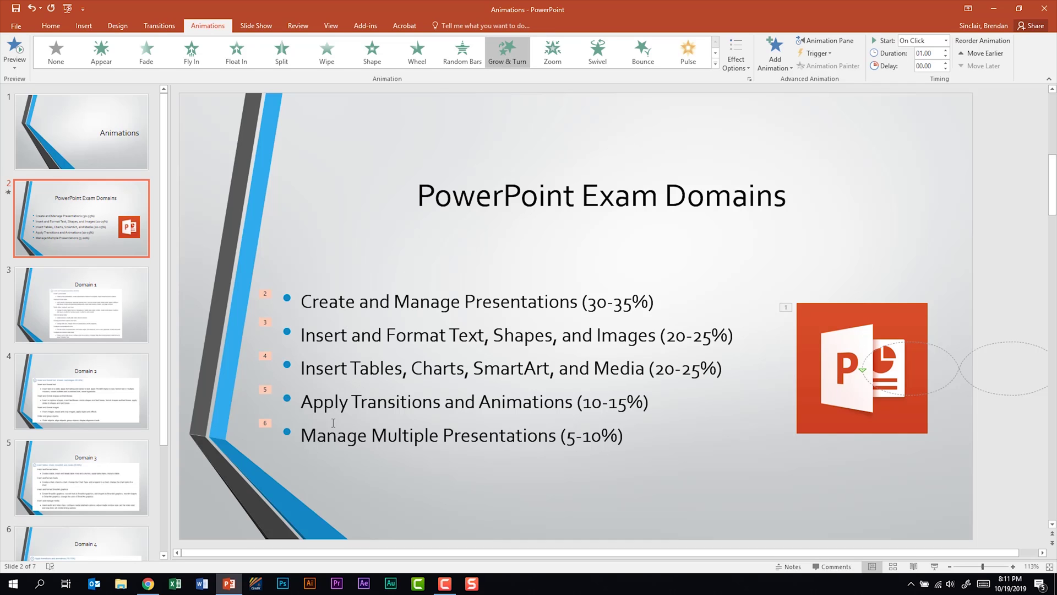
In the Animation Pane, move the Insert Tables bullet's animation one place earlier to play third.
left_click(843, 42)
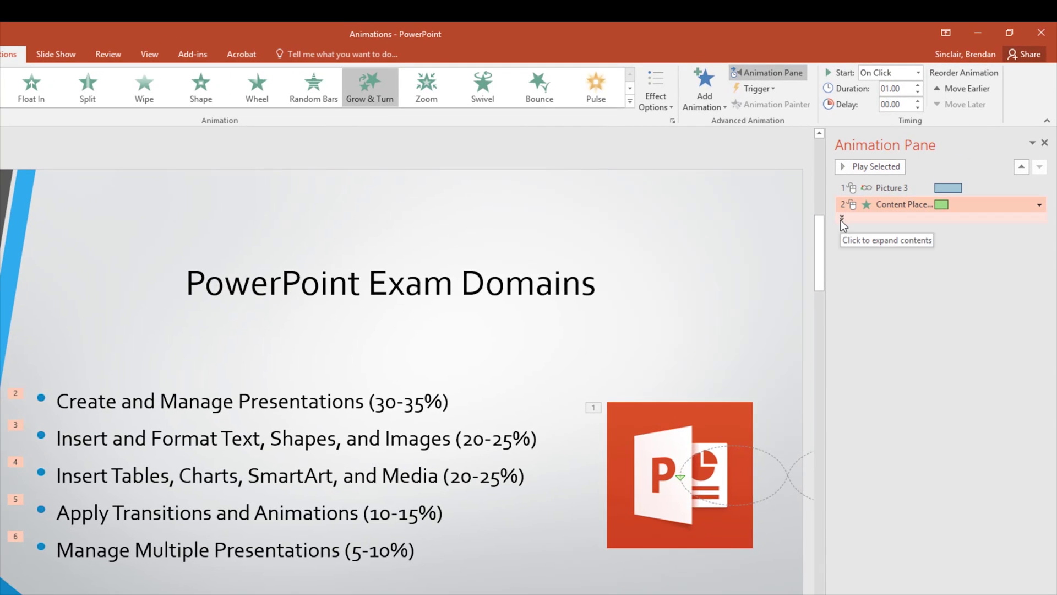
left_click(842, 217)
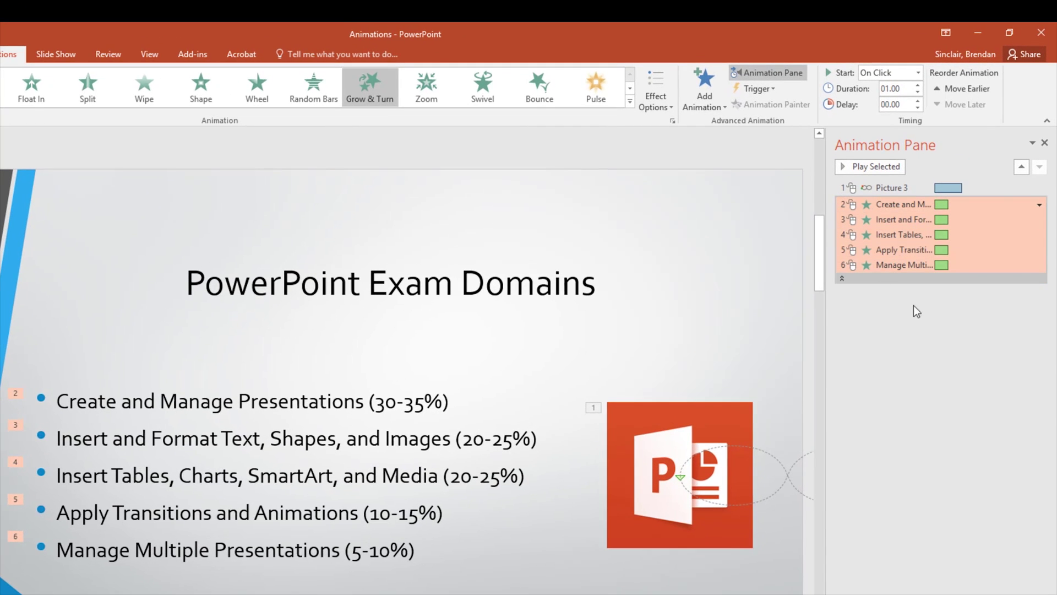
left_click(885, 187)
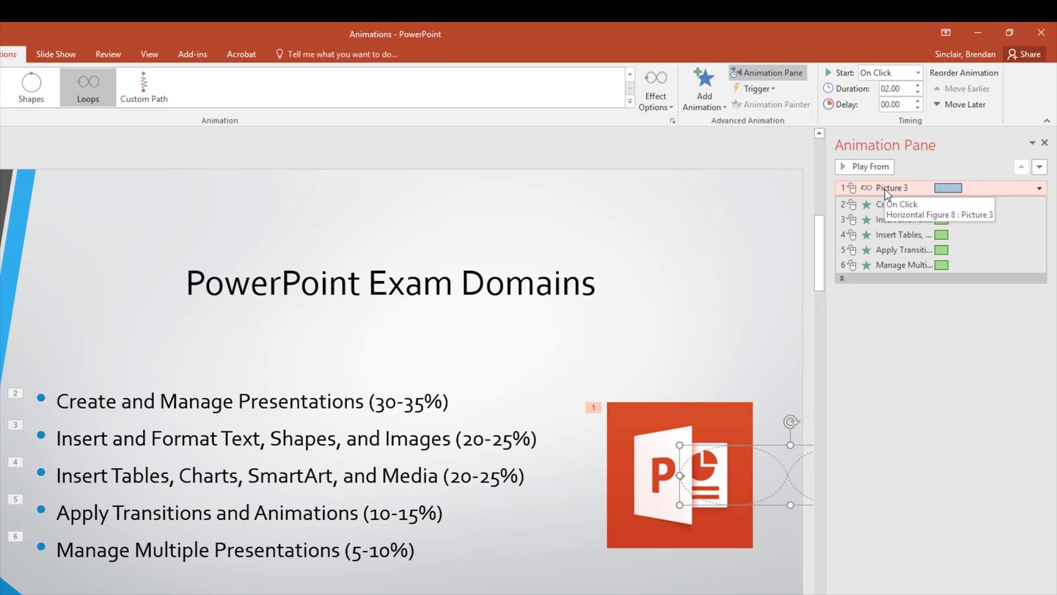
left_click(884, 205)
left_click(884, 220)
left_click(884, 234)
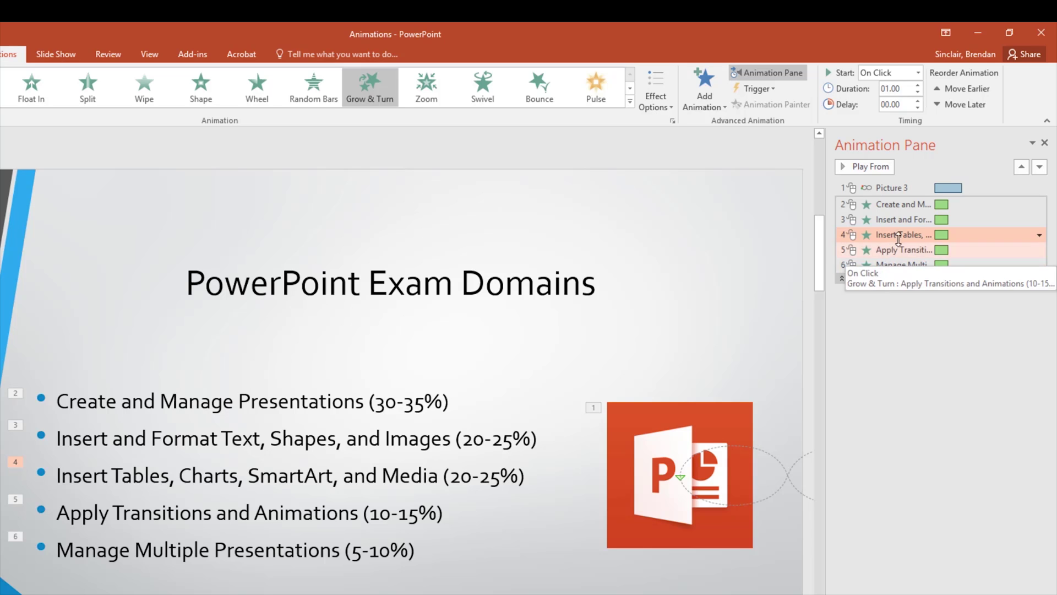
left_click(1022, 167)
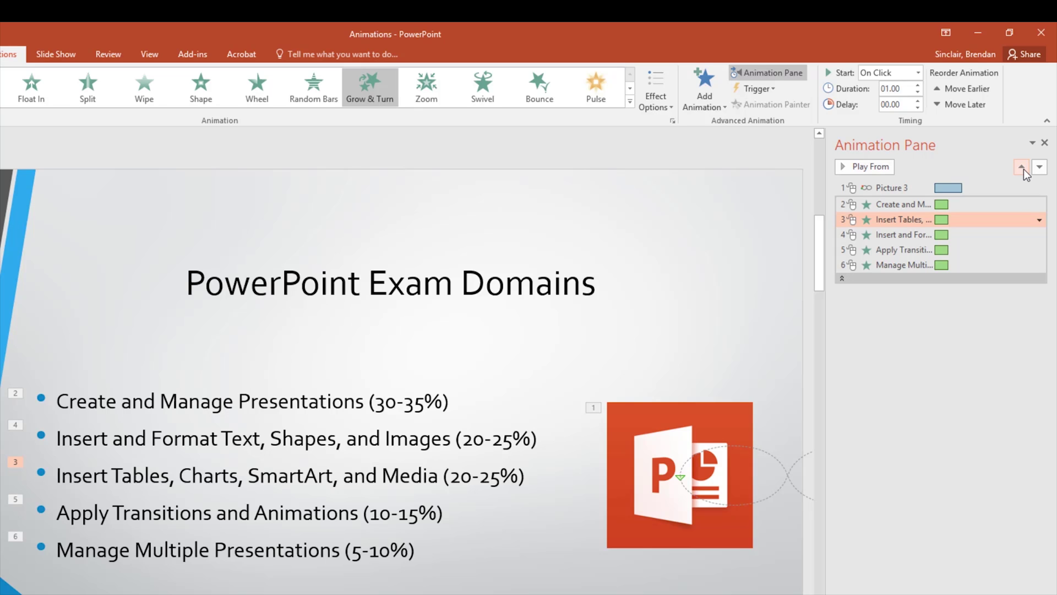
left_click(1039, 220)
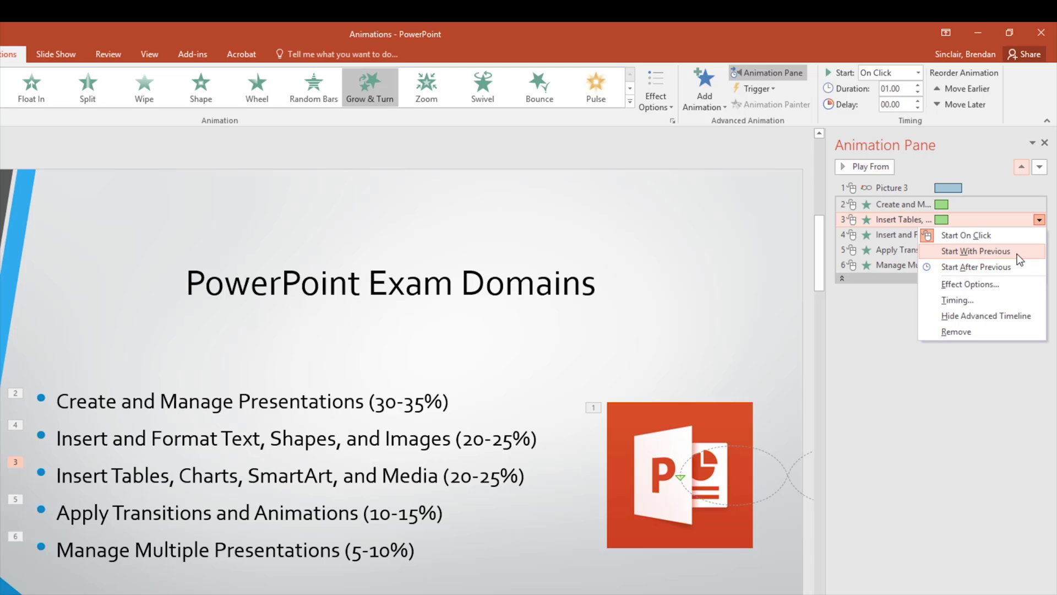
Set the Insert Tables animation's sound to Bomb in its Effect Options.
left_click(1006, 285)
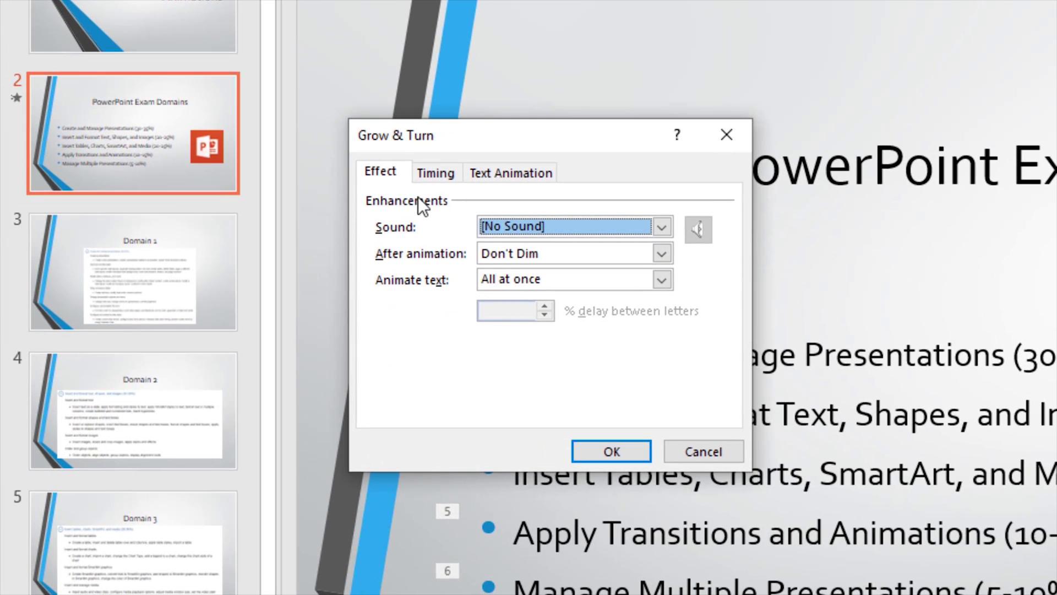
left_click(576, 226)
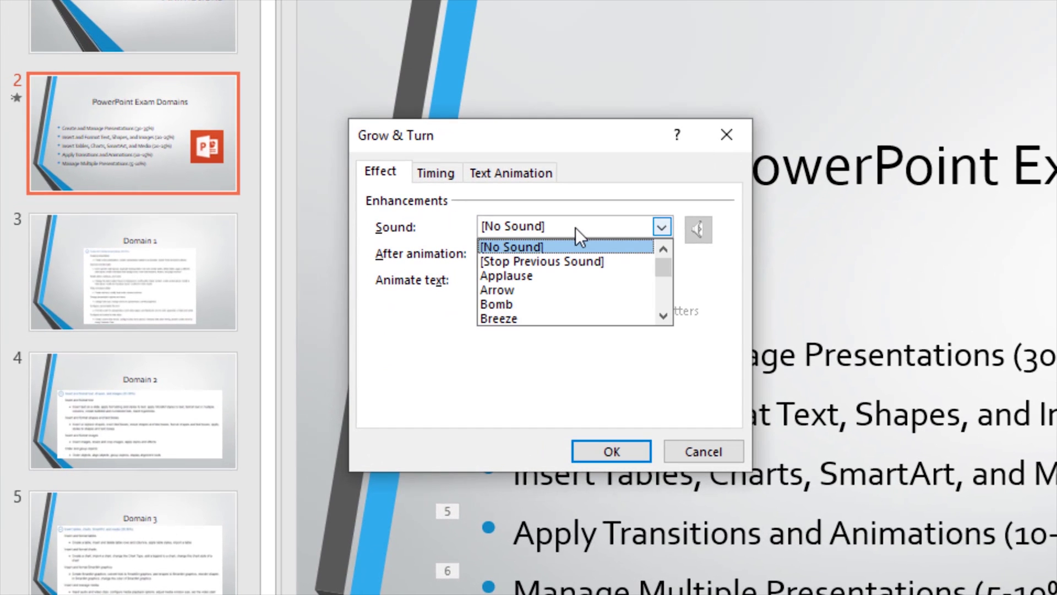
left_click(569, 309)
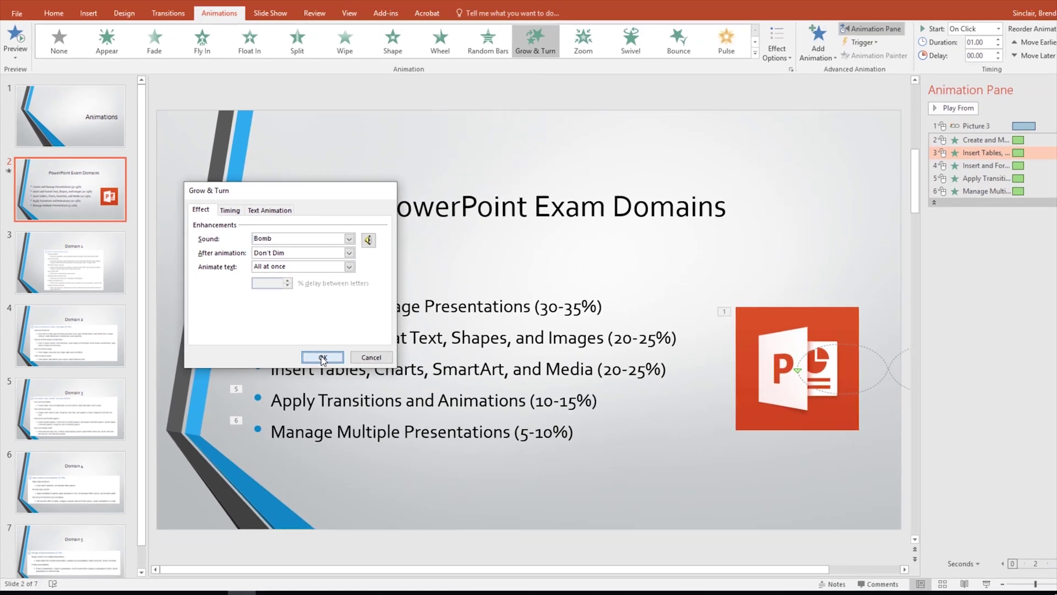
left_click(542, 429)
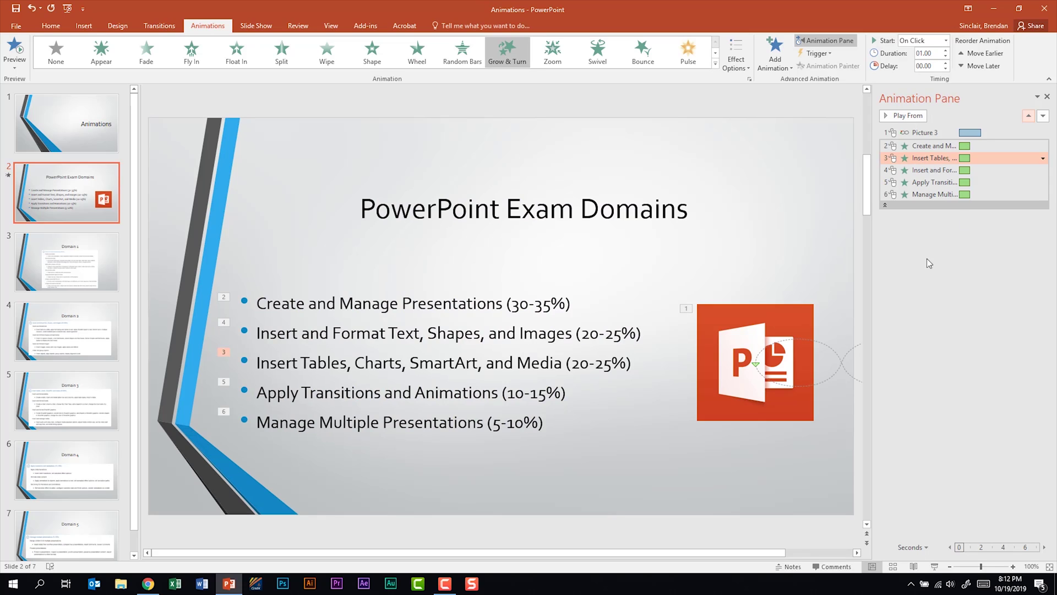
left_click(1043, 158)
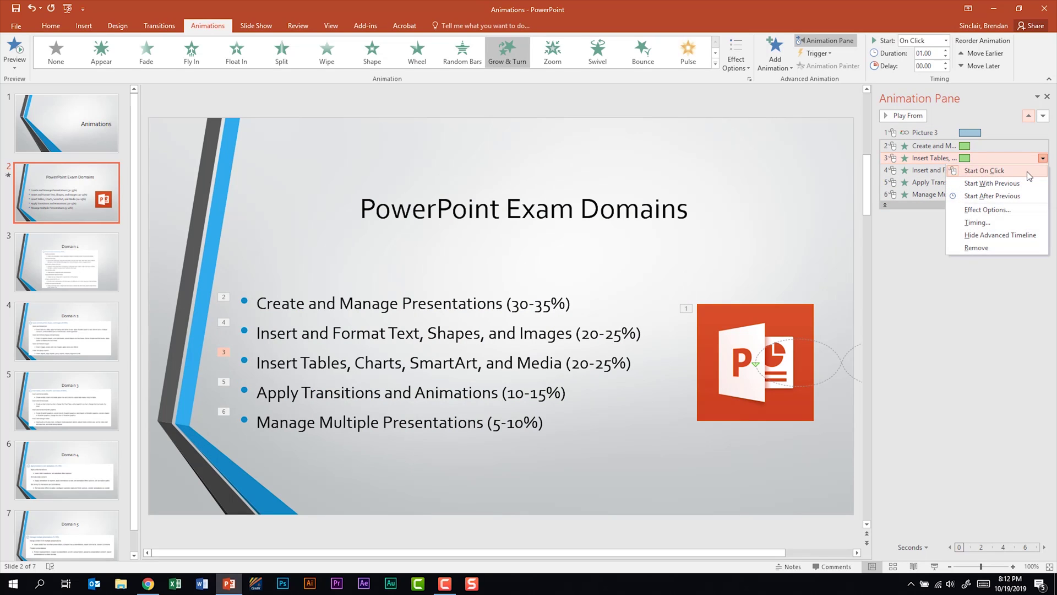
key("Escape")
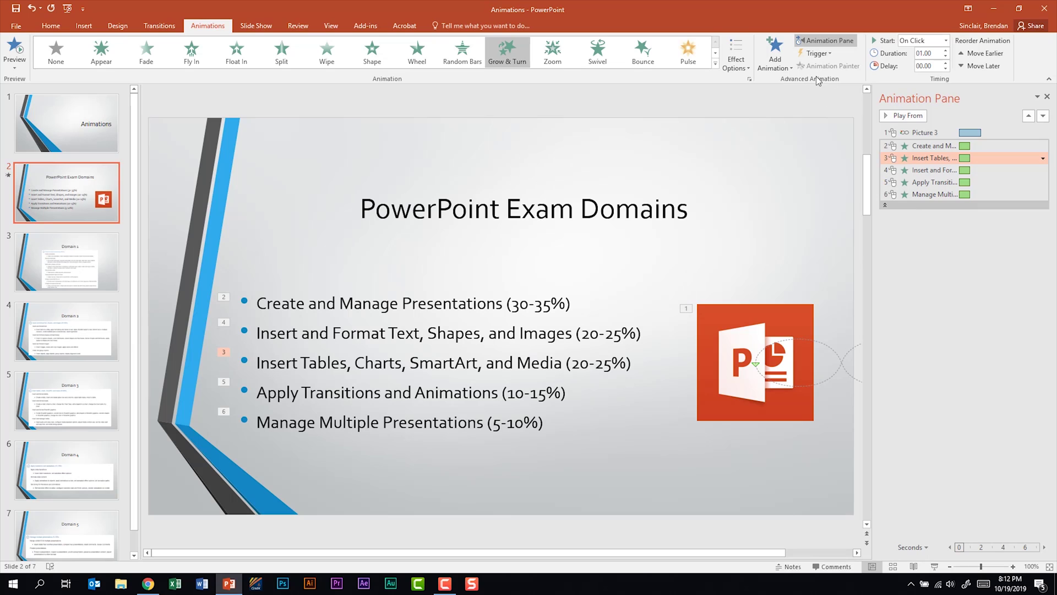
left_click(831, 51)
mouse_move(851, 69)
left_click(871, 35)
left_click(945, 40)
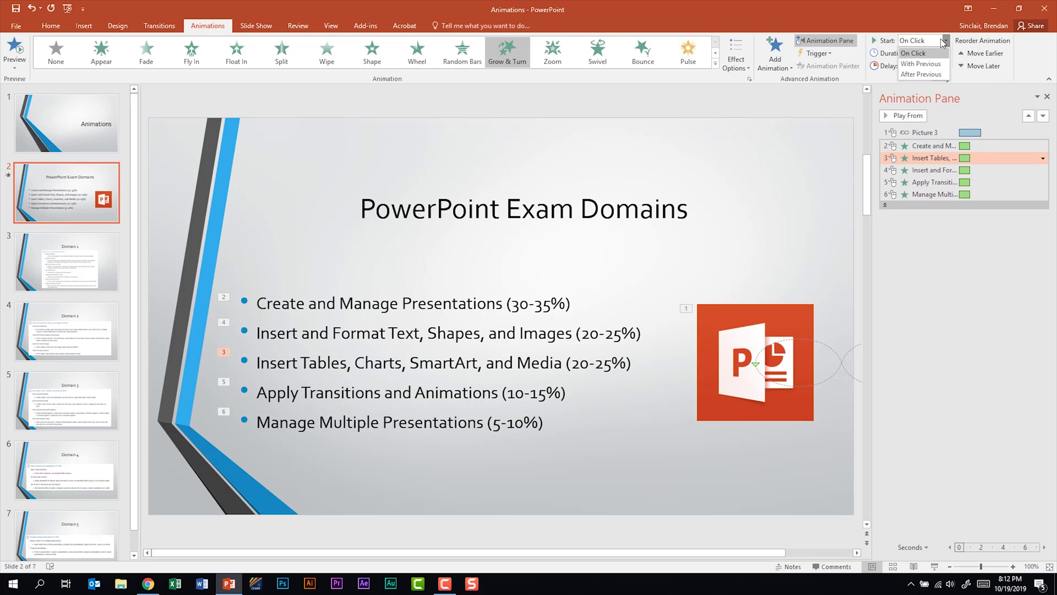
key("Escape")
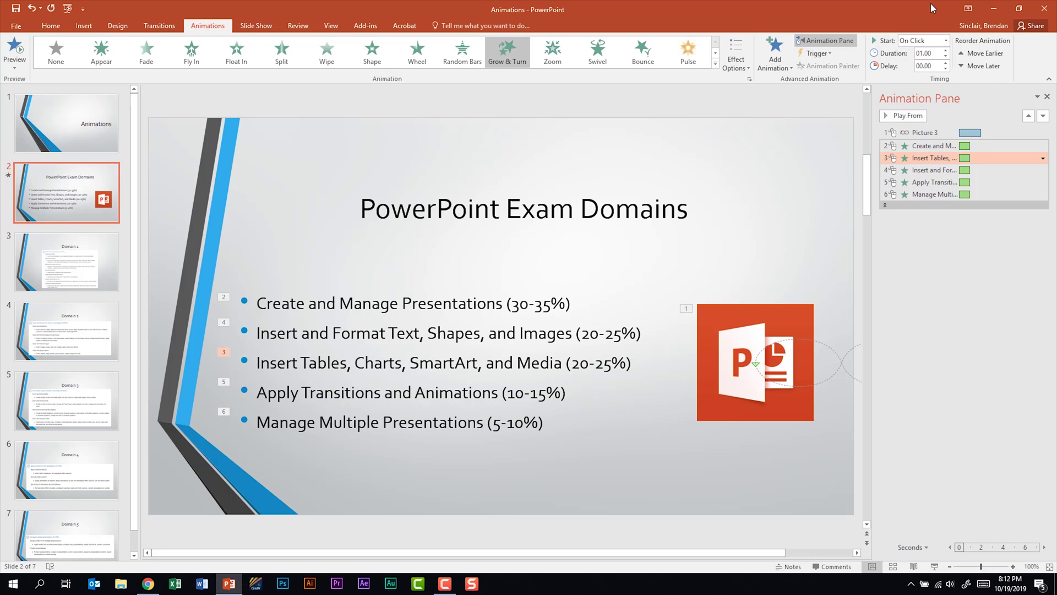